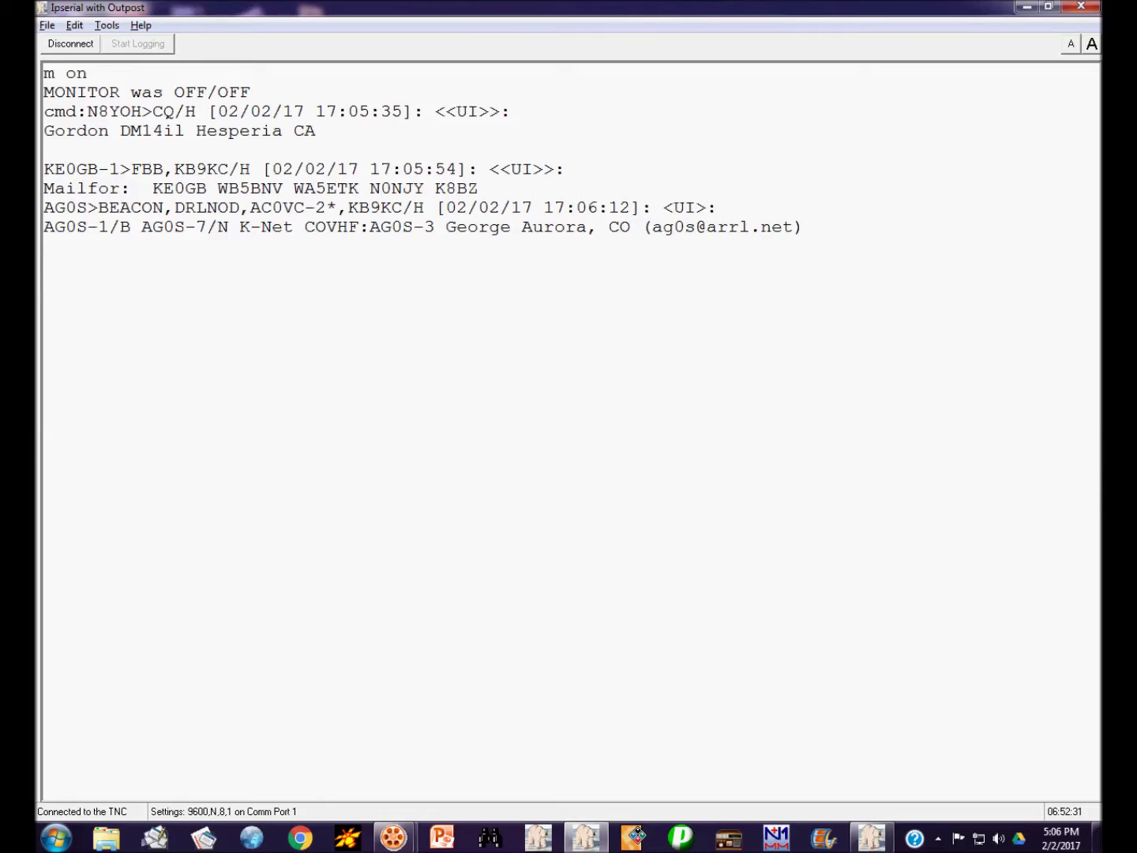
# Turn packet monitoring off and connect to node k8bz-7 via the w8gdw digipeater
pyautogui.press('Return')
pyautogui.press('Return')
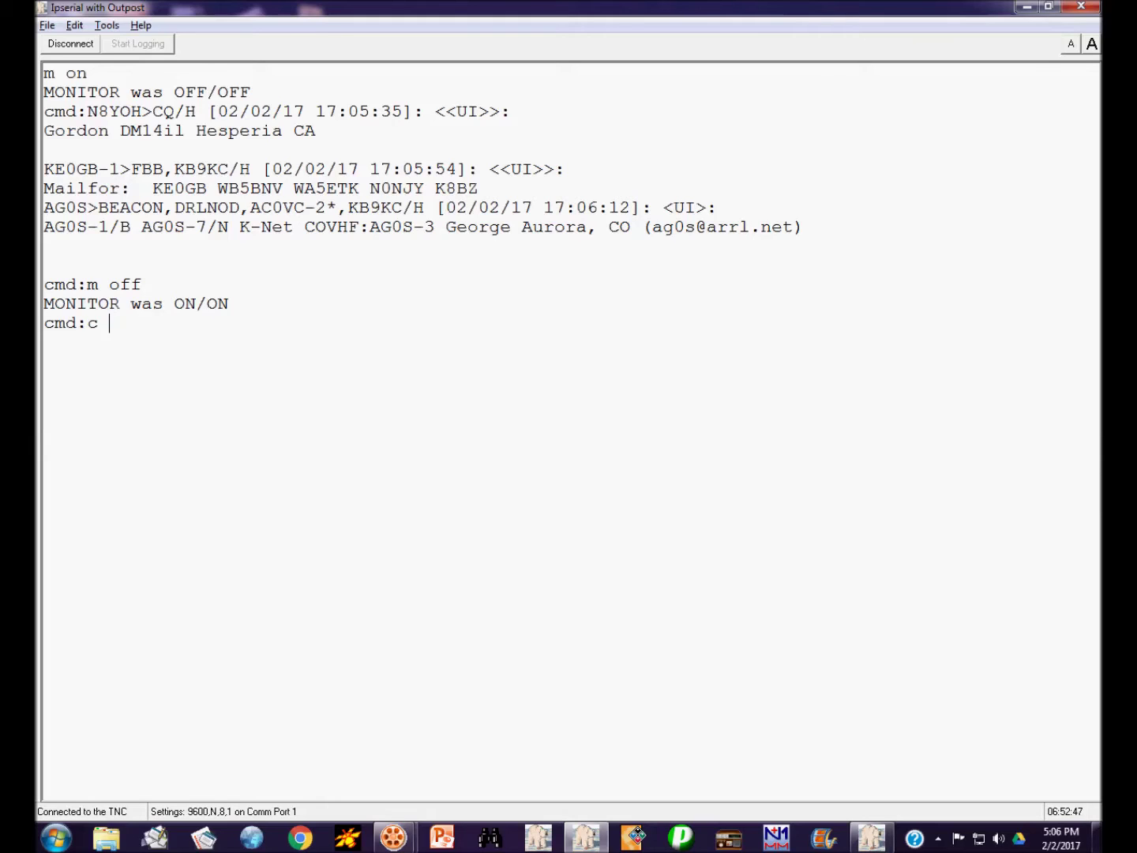
pyautogui.write('k8bz-7 v w8gdw')
pyautogui.press('Return')
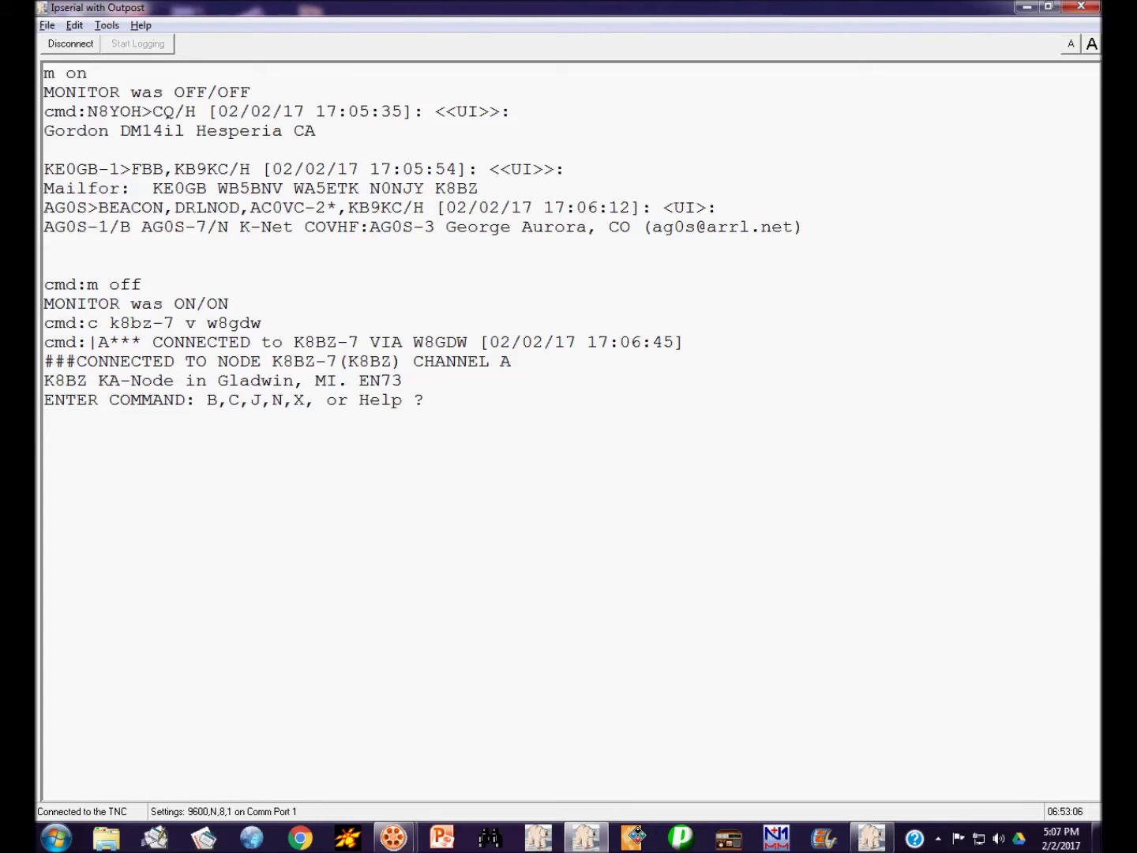
# List the stations heard by the K8BZ-7 node and locate the KE0GB-1 entry
pyautogui.write('j')
pyautogui.press('Return')
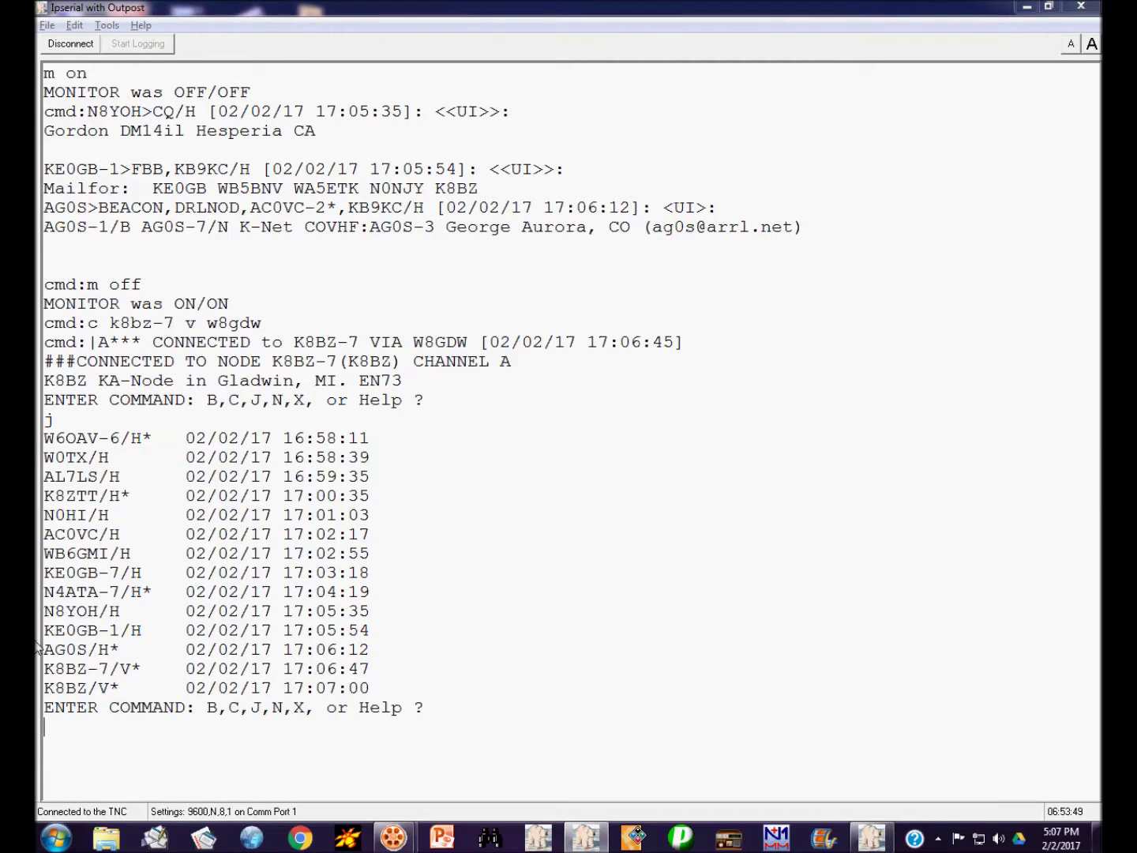
pyautogui.click(79, 630)
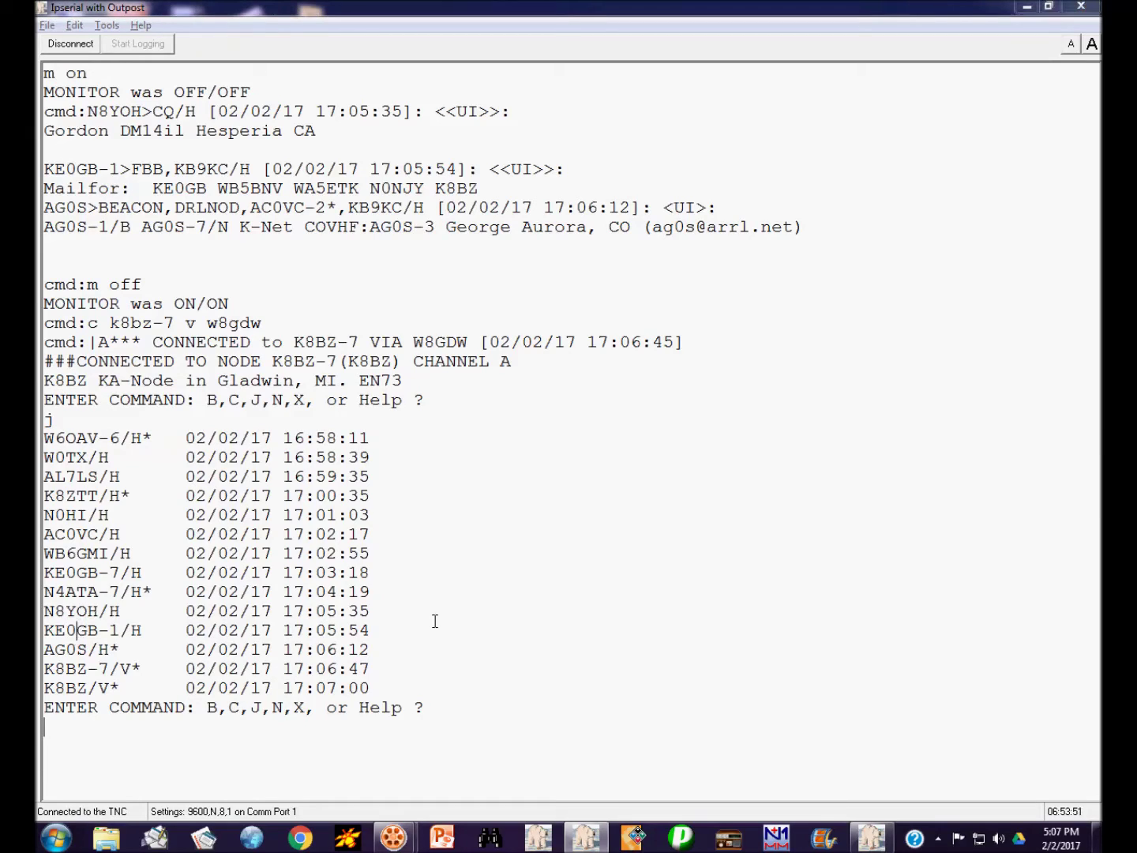
pyautogui.click(277, 730)
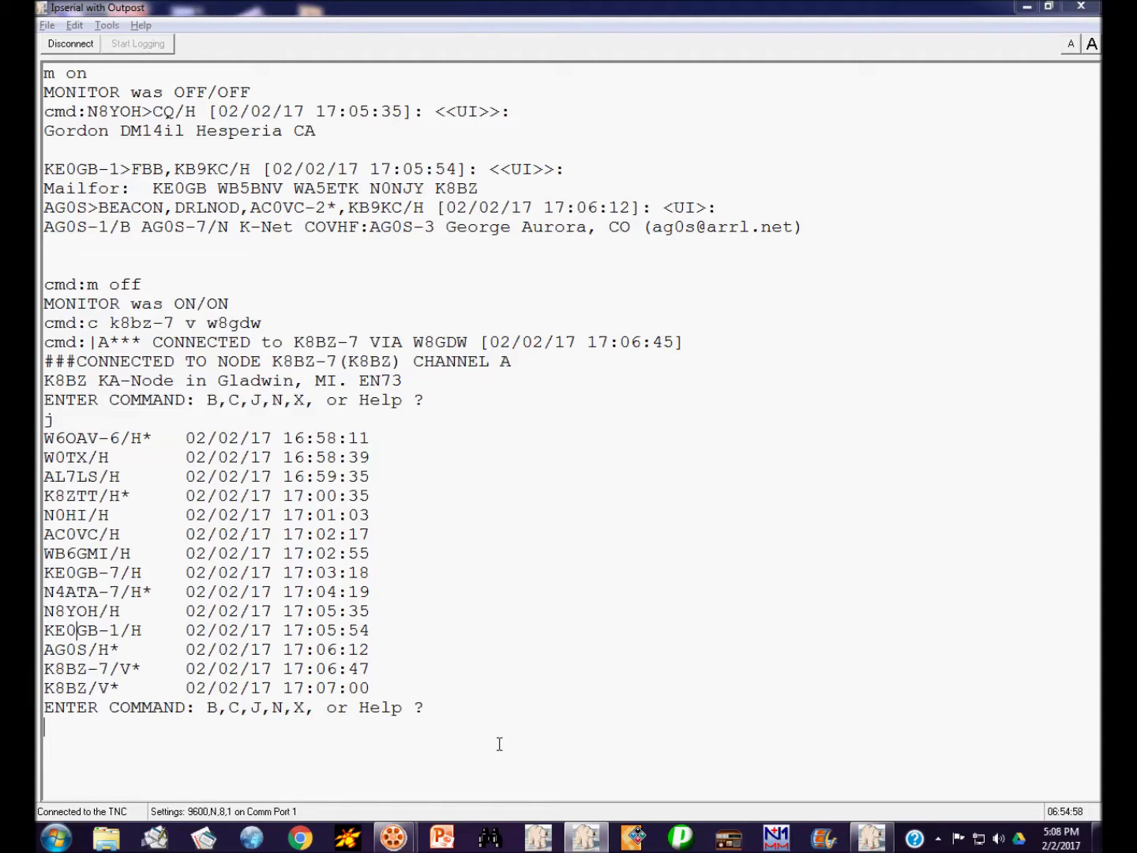
# Cross-link from the node's VHF port to the ke0gb-1 BBS with the X command
pyautogui.write('x')
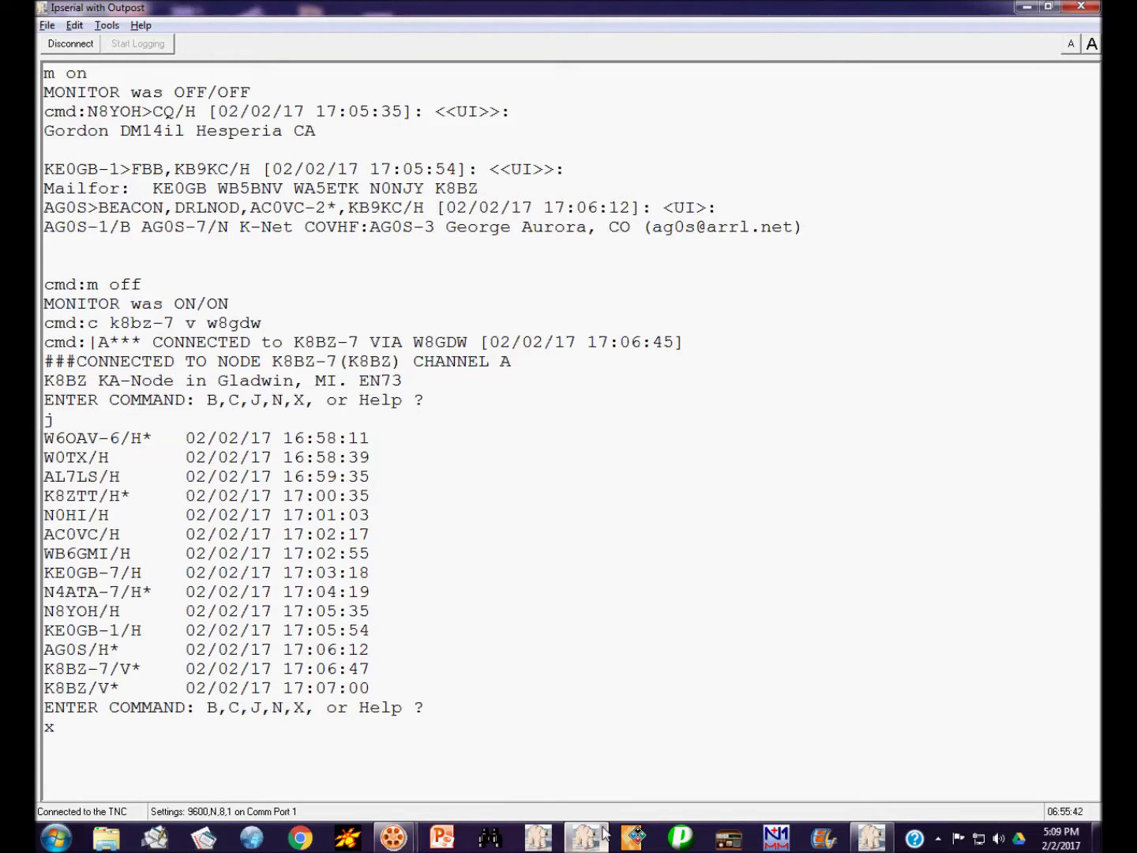
pyautogui.write(' ke0gb-1')
pyautogui.press('Return')
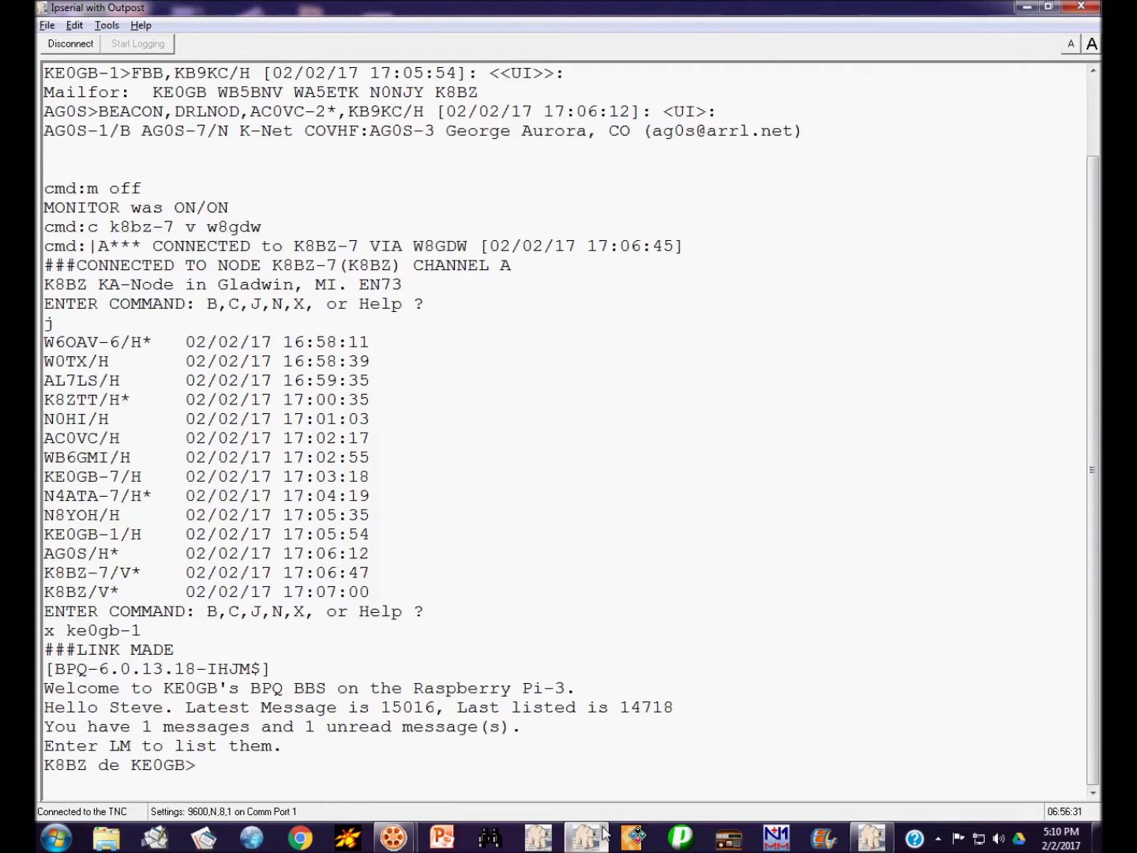
# List the personal messages waiting on the KE0GB BBS, and log off with the bye command
pyautogui.write('lm')
pyautogui.press('Return')
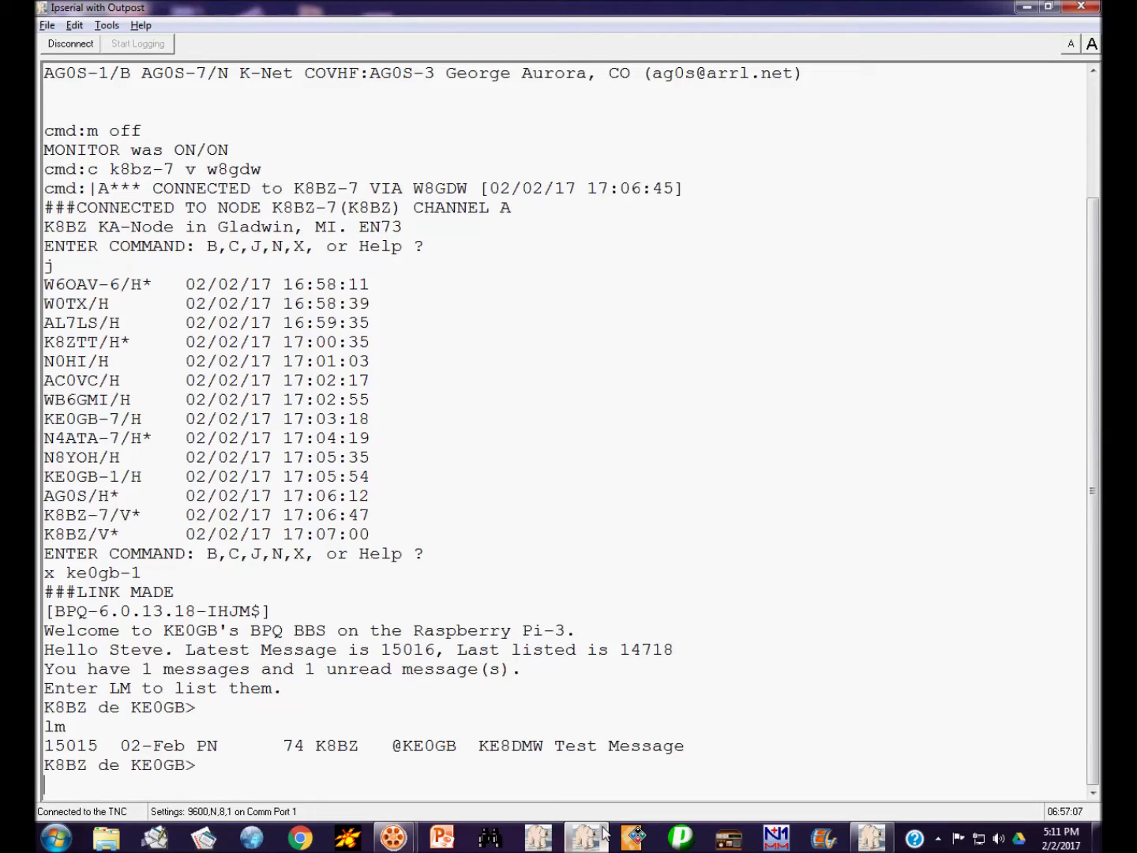
pyautogui.write('b')
pyautogui.press('Return')
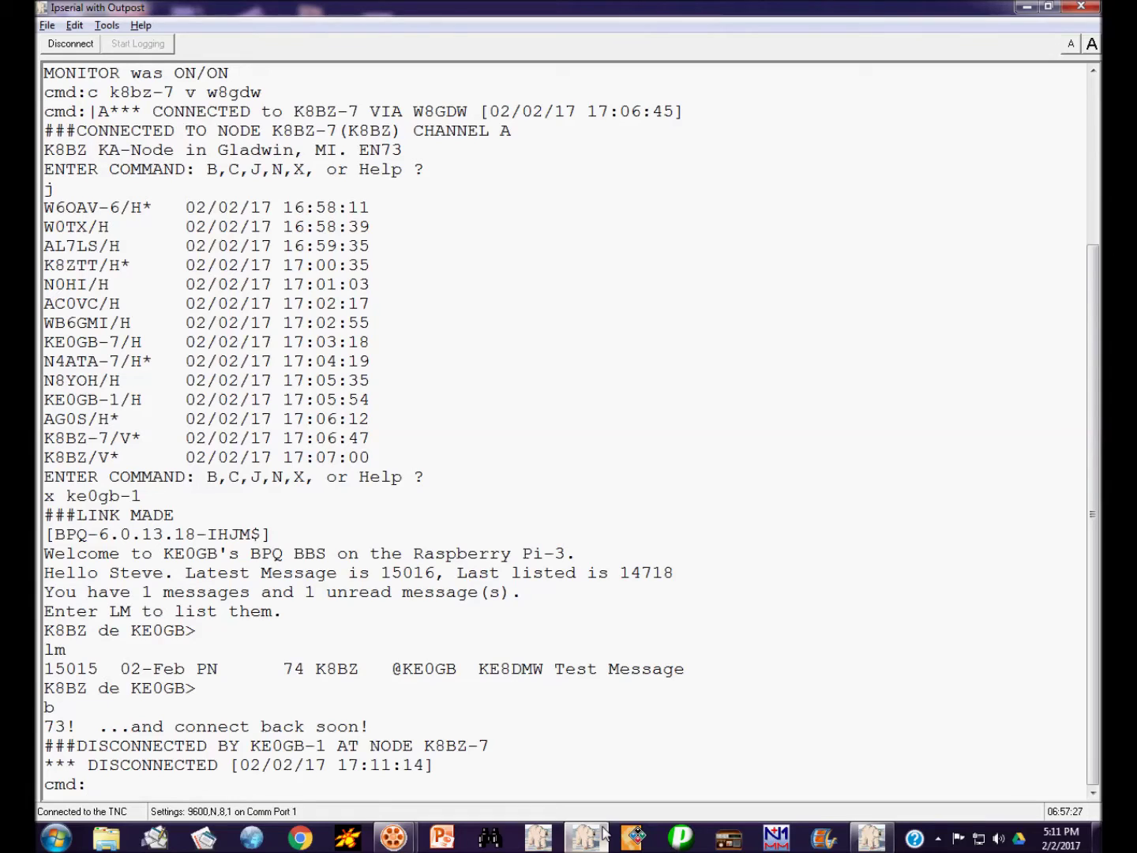
# Turn monitoring on, transmit the station ID, and turn monitoring back off
pyautogui.write('m on')
pyautogui.press('Return')
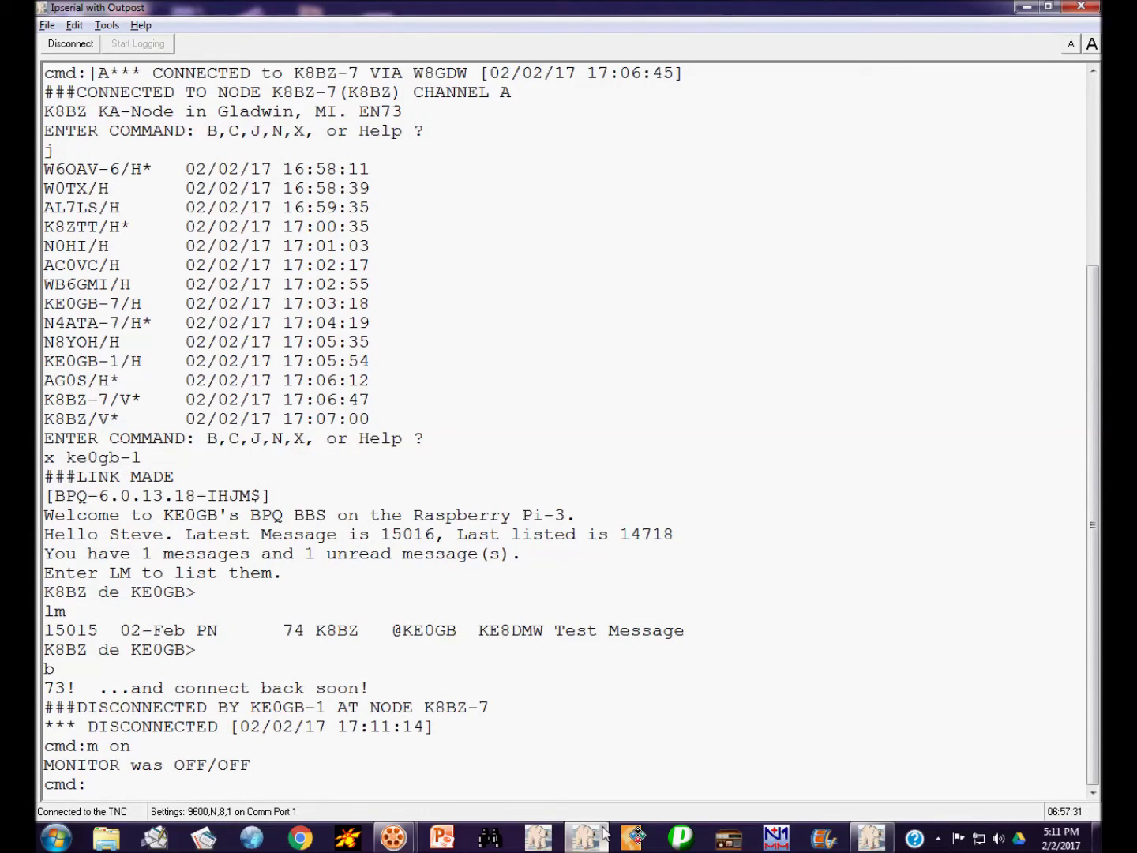
pyautogui.write('i')
pyautogui.press('Return')
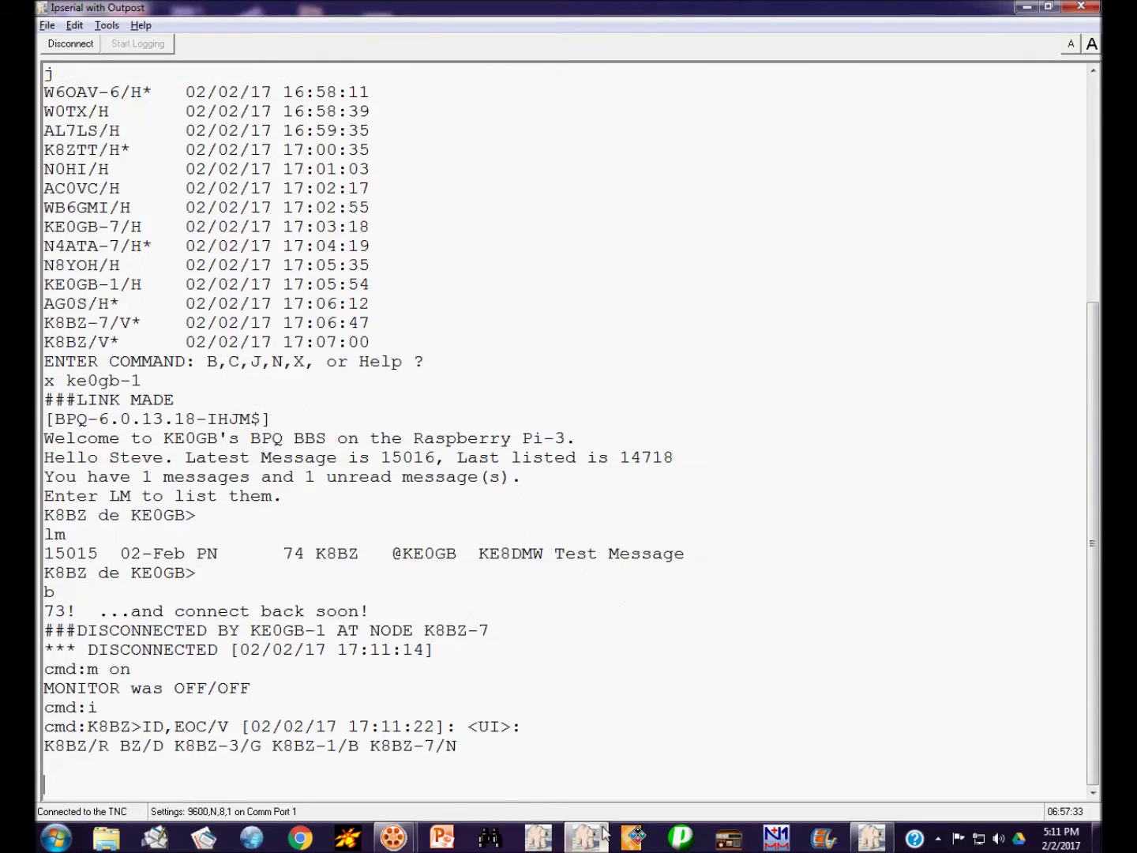
pyautogui.write('m off')
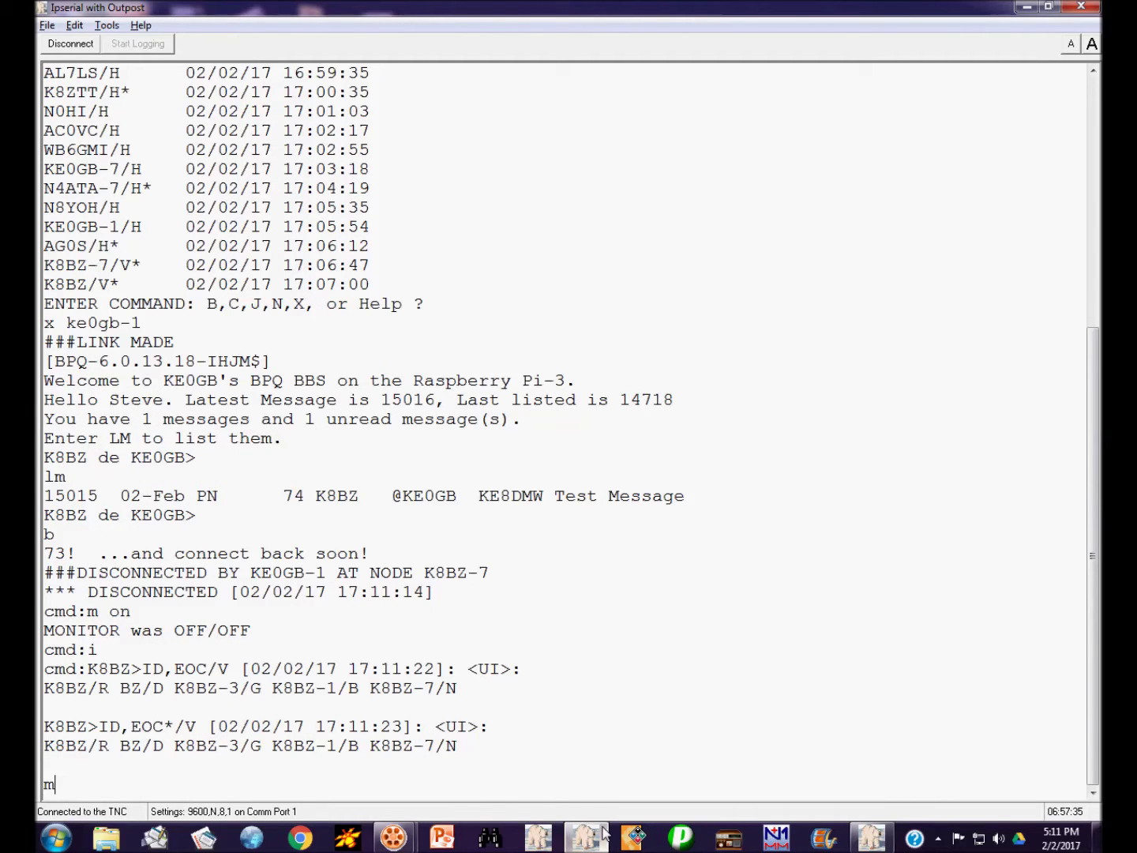
pyautogui.press('Return')
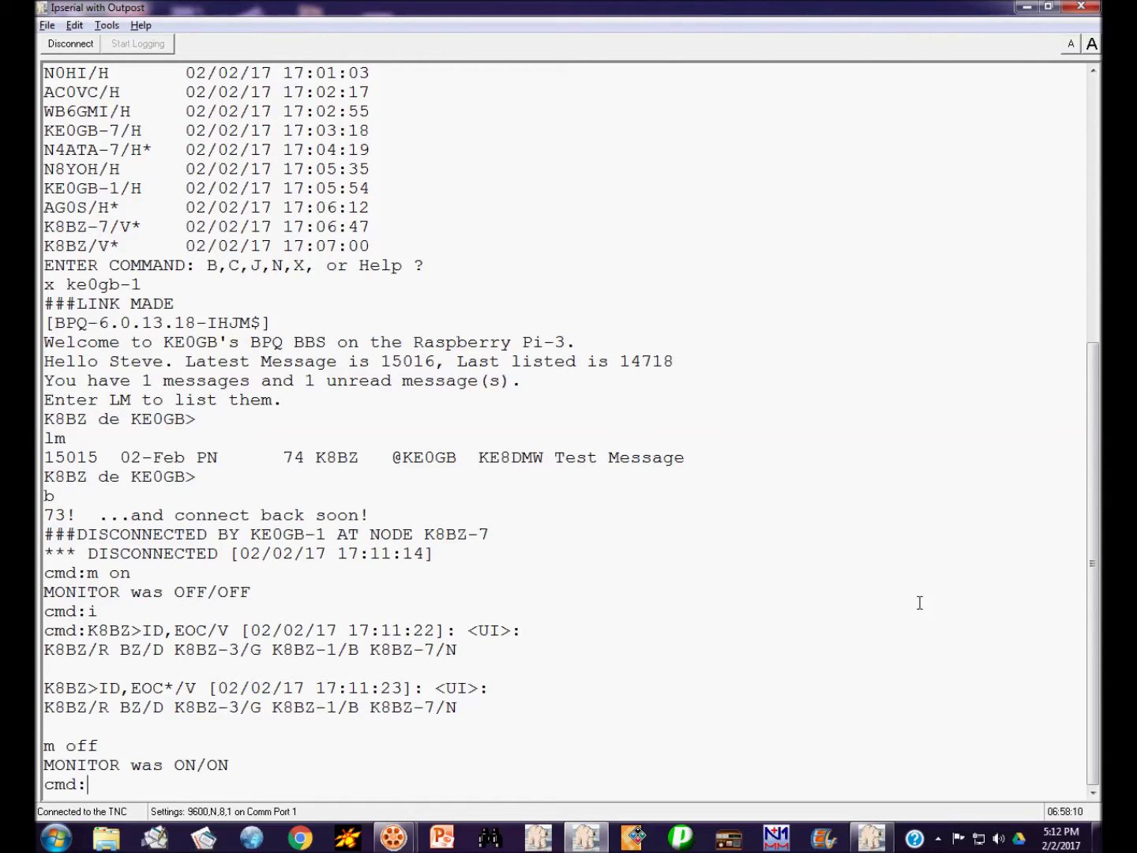
# Connect directly to the ke0gb-1 BBS via w8gdw and the k8bz-3 gateway
pyautogui.write('c ke0gb-1 v w8gdw,')
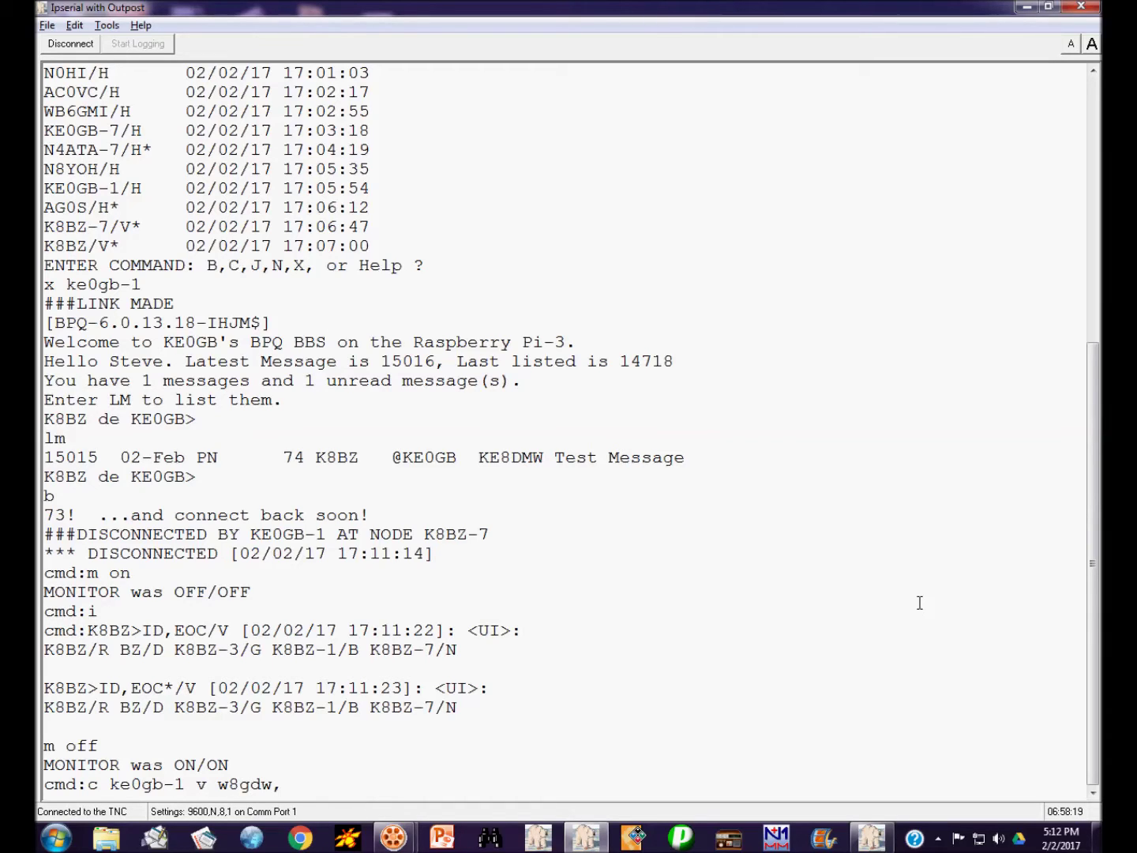
pyautogui.write('k8bz-3')
pyautogui.press('Return')
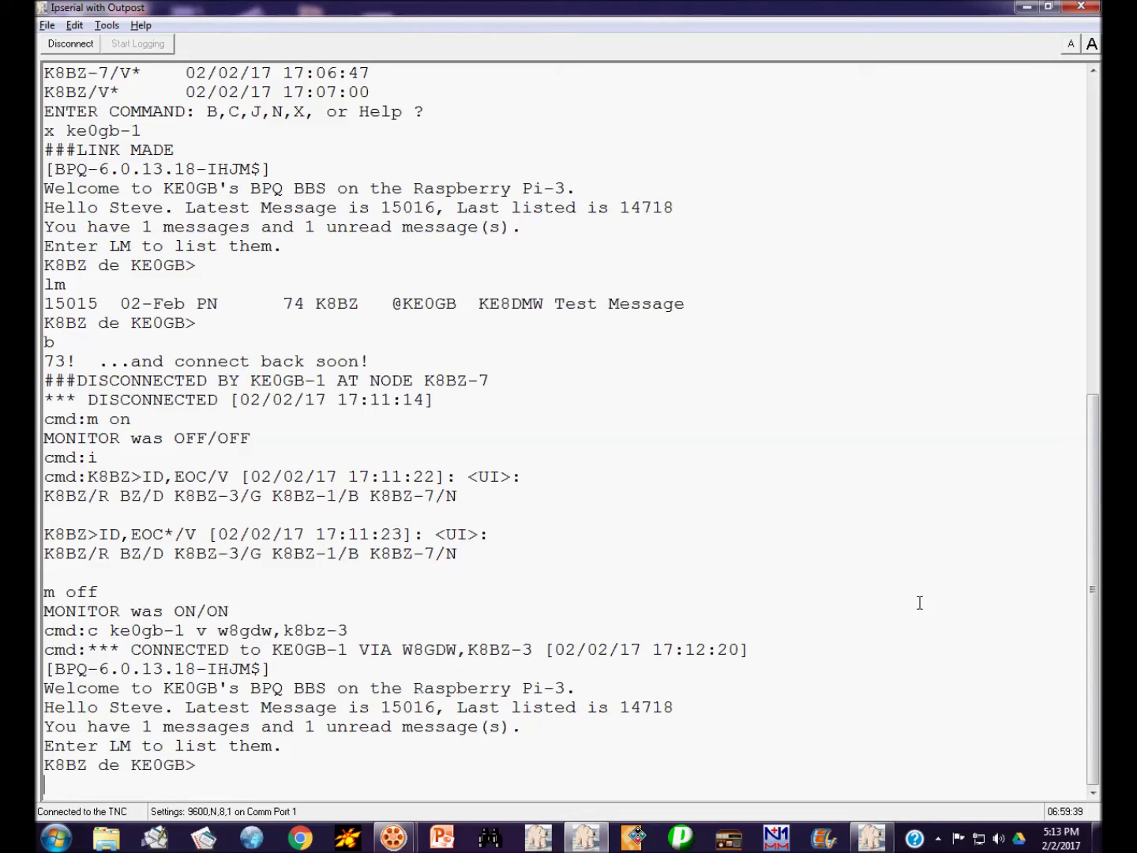
# Read the personal mail waiting on the KE0GB BBS with the rm command
pyautogui.write('rn')
pyautogui.press('BackSpace')
pyautogui.write('m')
pyautogui.press('Return')
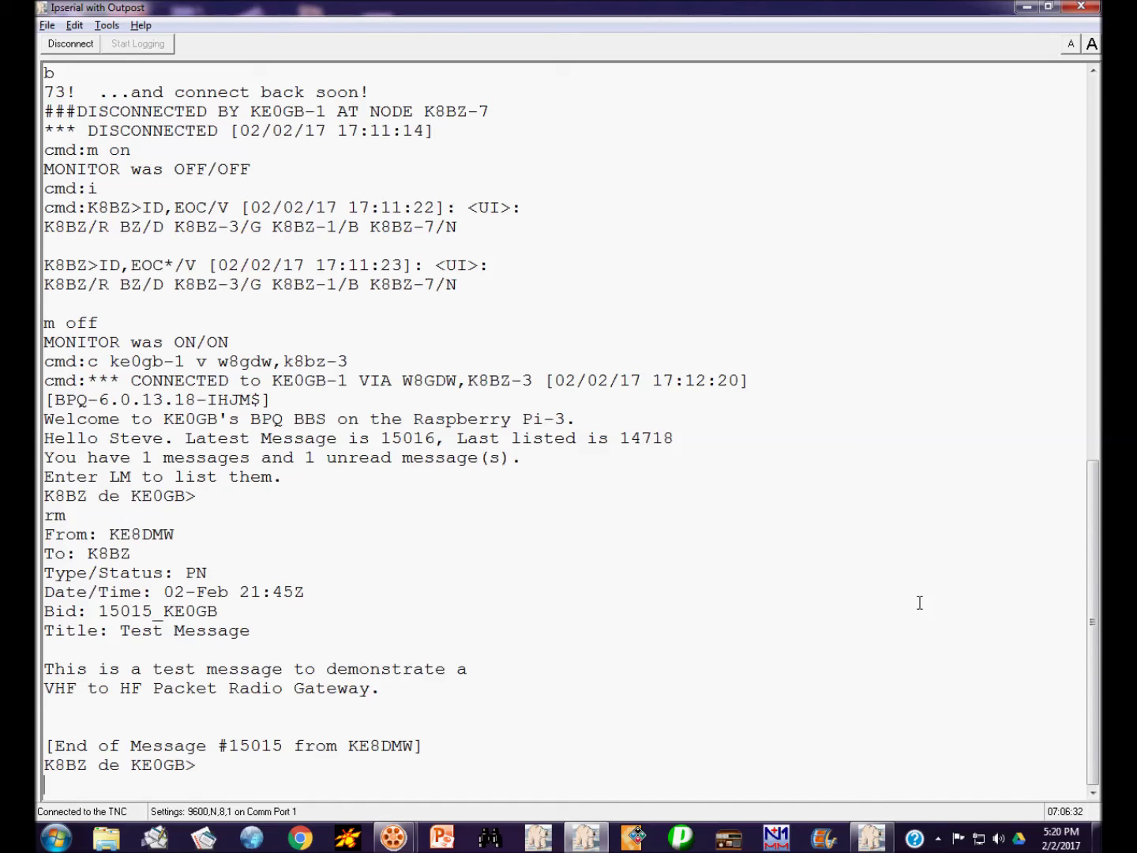
pyautogui.write('kn')
pyautogui.press('BackSpace')
pyautogui.write('m')
pyautogui.press('Return')
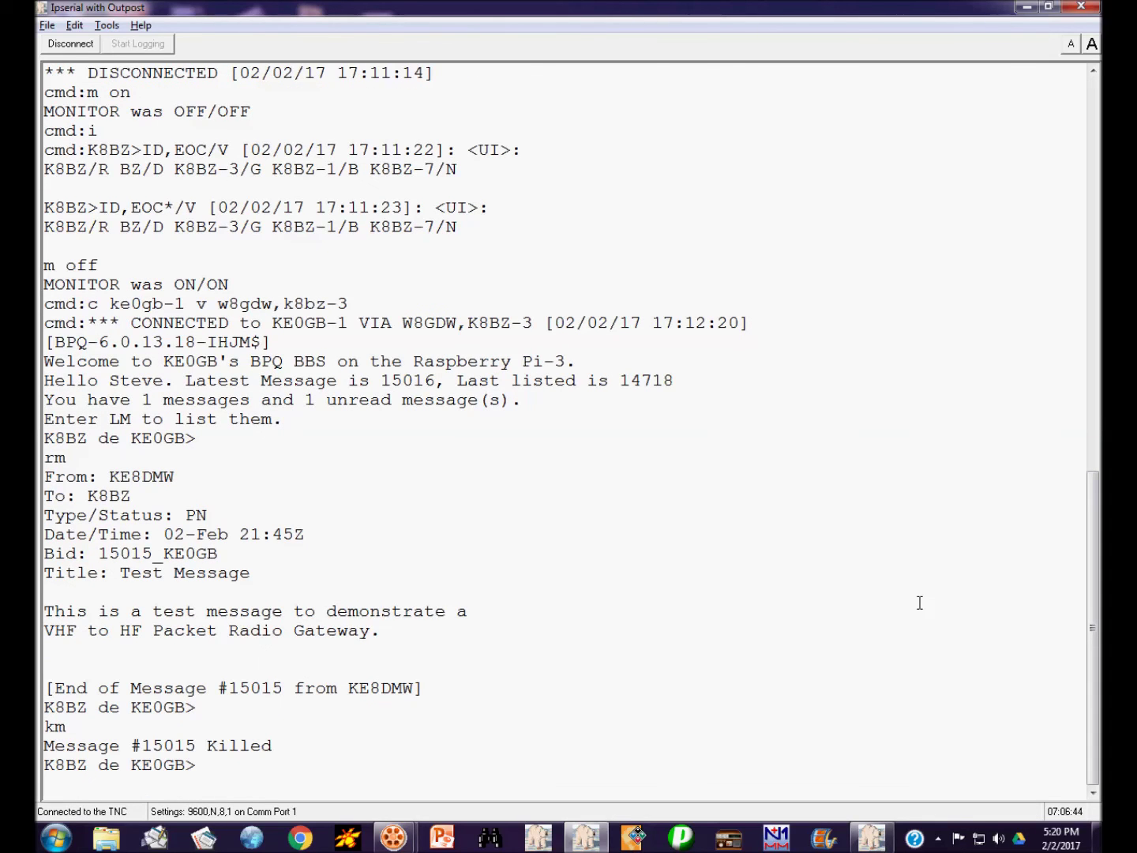
pyautogui.write('b')
pyautogui.press('Return')
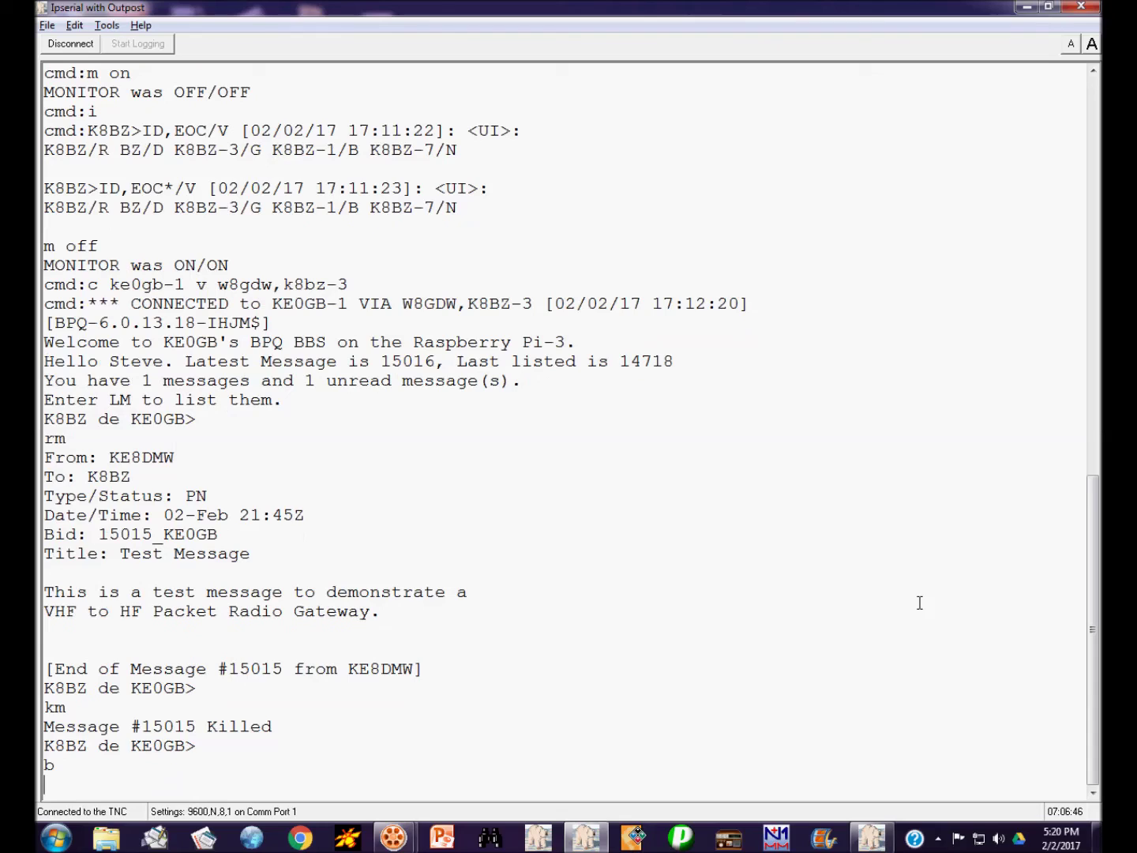